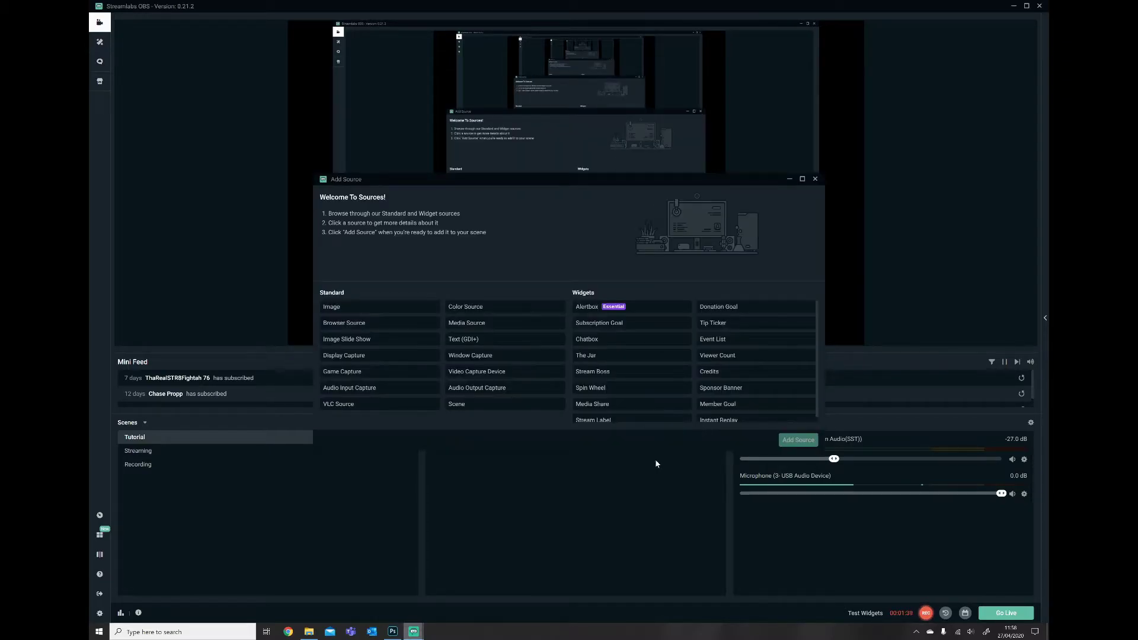
Step: Add a Video Capture Device source to reach the existing Webcam source choice
click(477, 380)
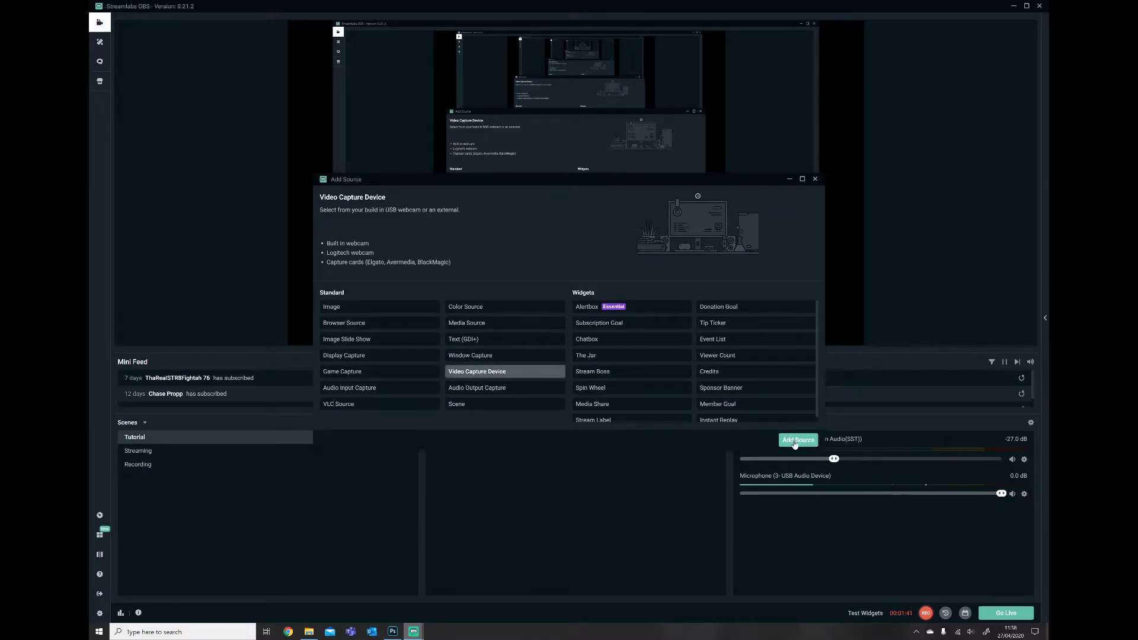
click(798, 440)
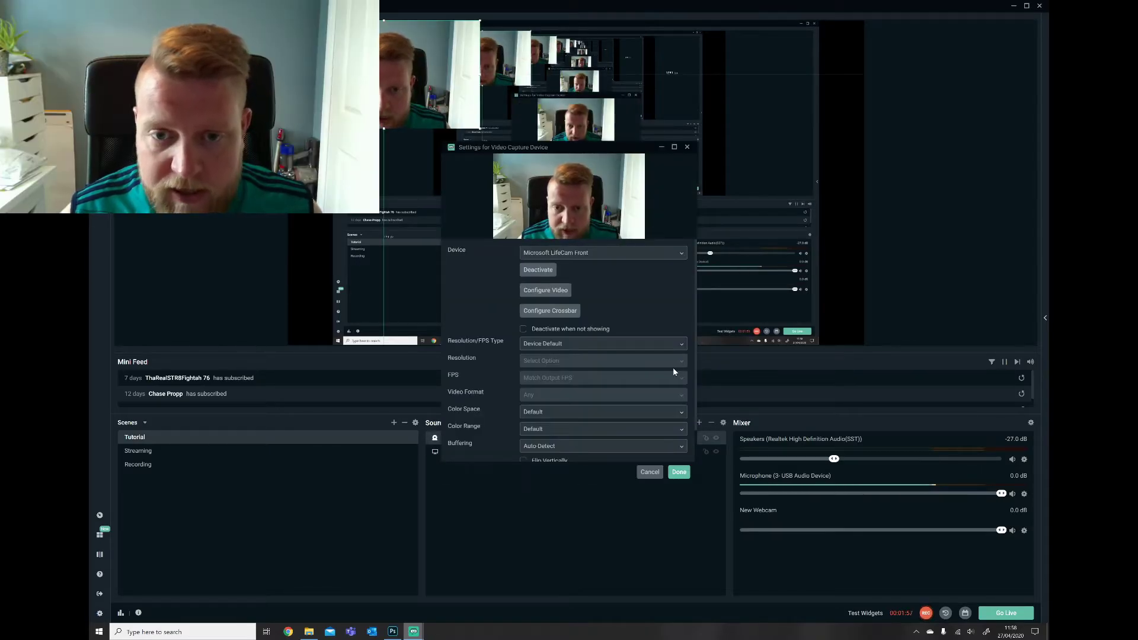
scroll(636, 349, down, 1)
scroll(629, 364, up, 1)
scroll(625, 396, down, 1)
scroll(624, 405, down, 1)
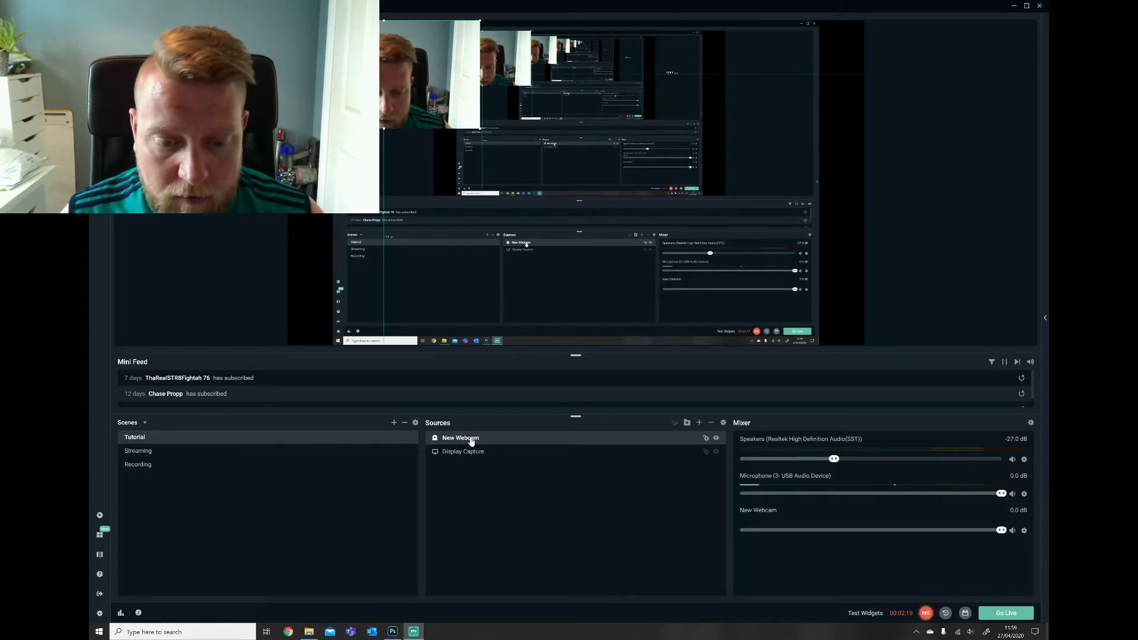
Step: Open the Filters window for the New Webcam source
right_click(471, 441)
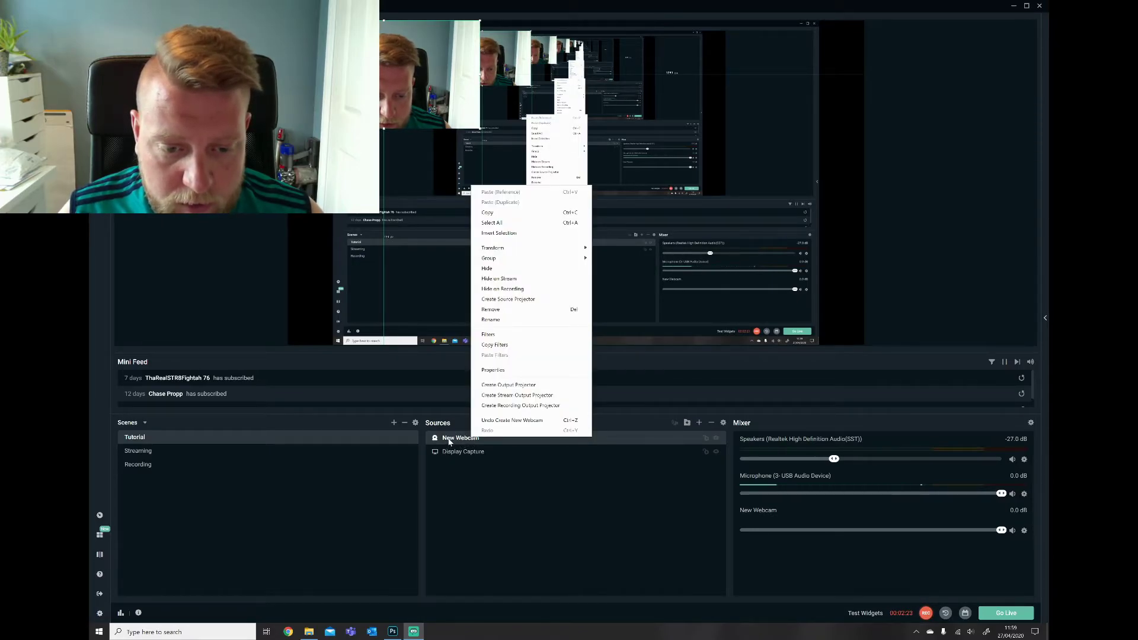
click(499, 336)
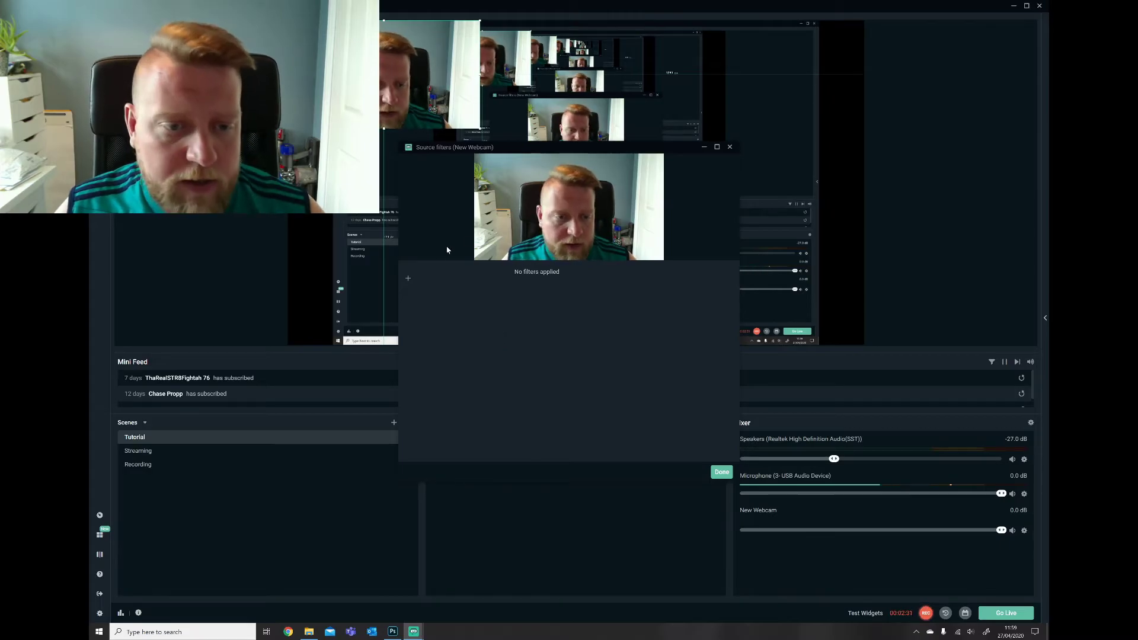
Step: Start a new filter on New Webcam and list the available filter types
click(408, 282)
click(500, 266)
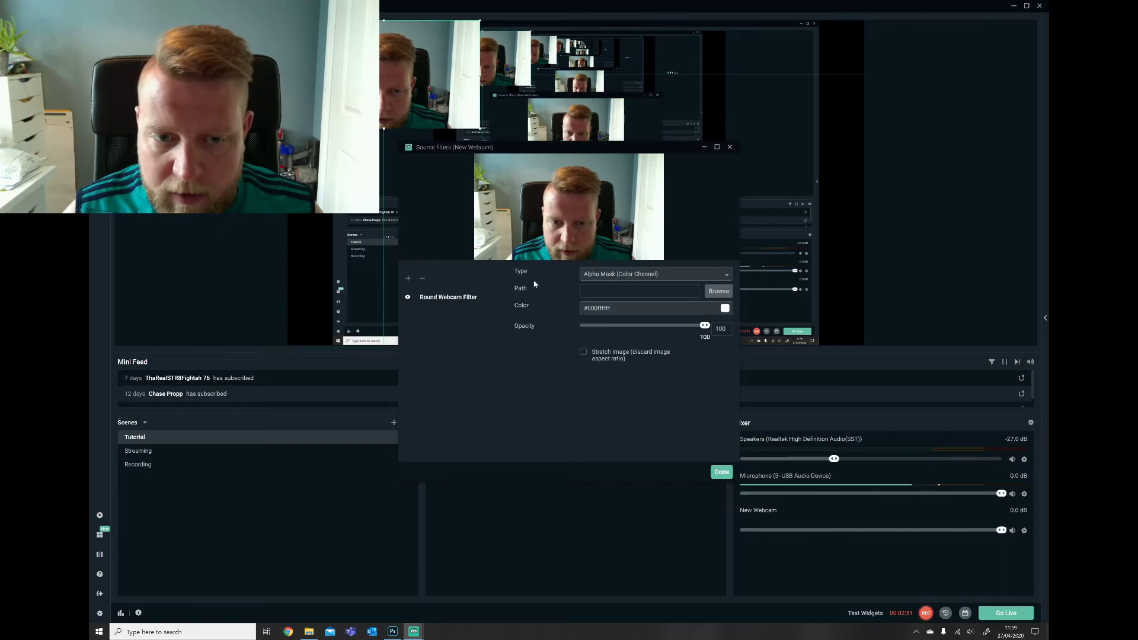
Step: Set the mask type to Alpha Mask (Alpha Channel) and browse for the round-SLOBS-video-overlay image
click(668, 278)
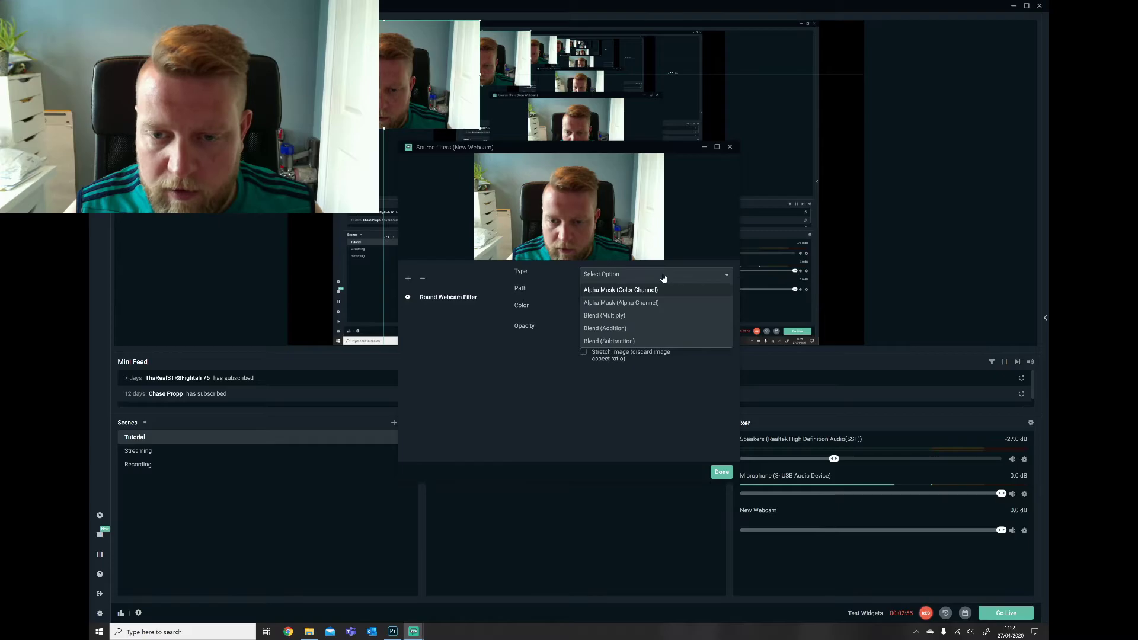
click(638, 303)
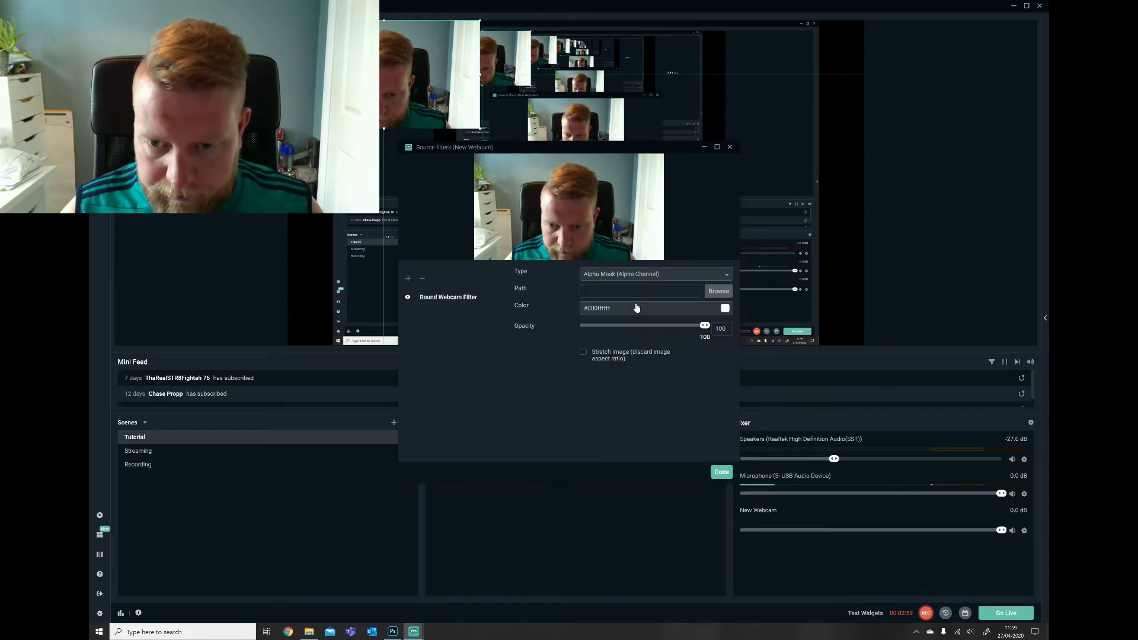
click(717, 292)
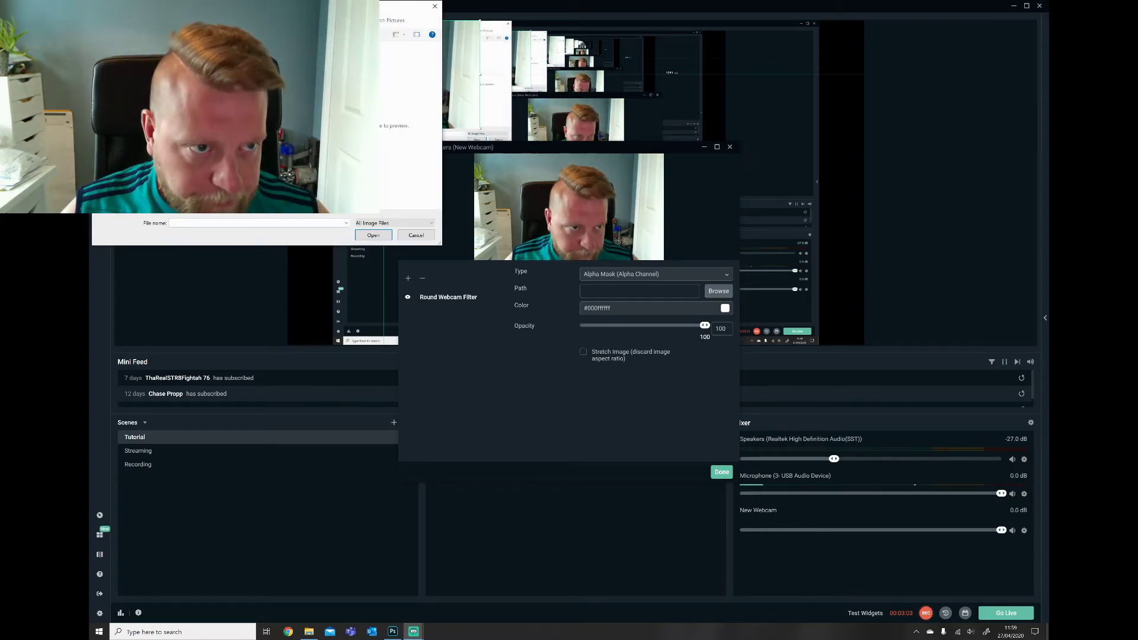
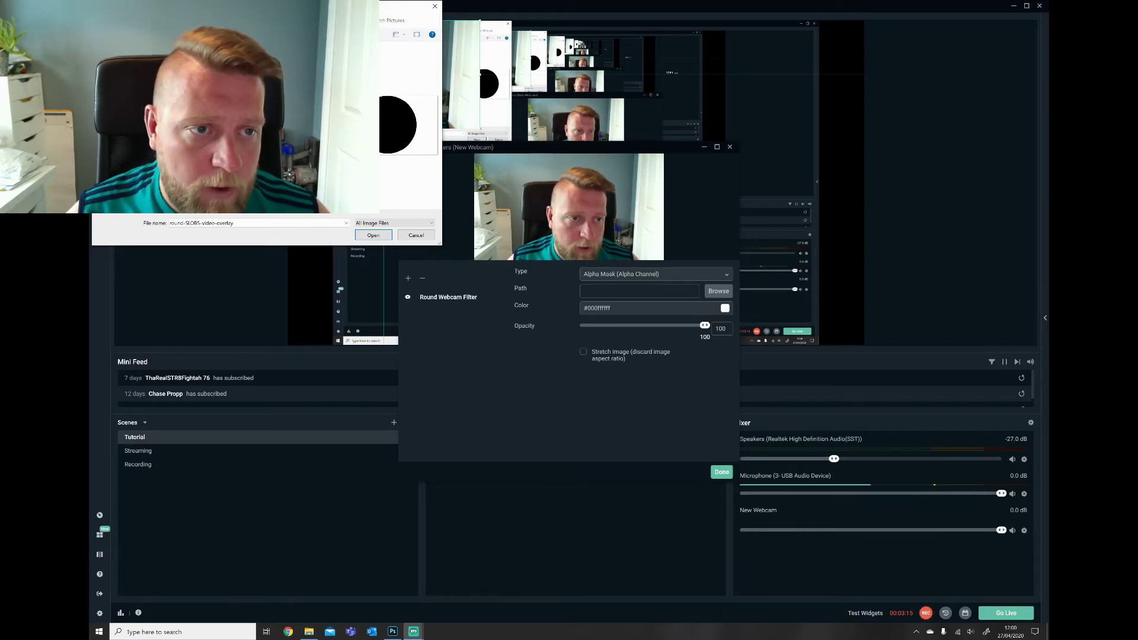
Step: Load the round overlay image as the webcam's alpha mask
click(374, 236)
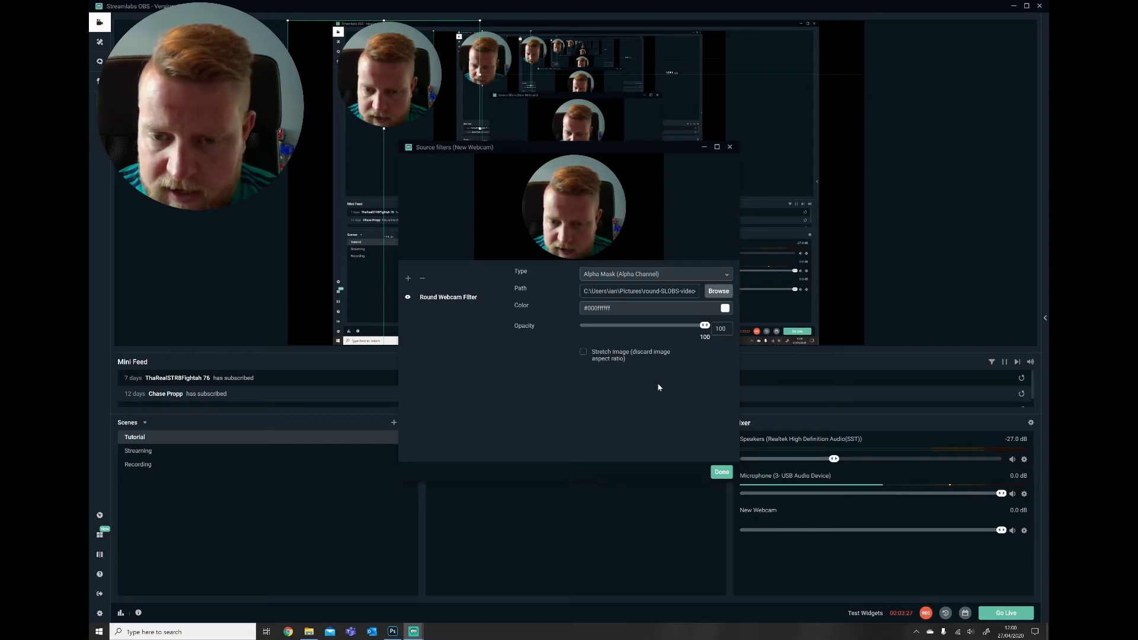
Step: Close the filter settings and drag the circular webcam into the top-left corner
click(723, 473)
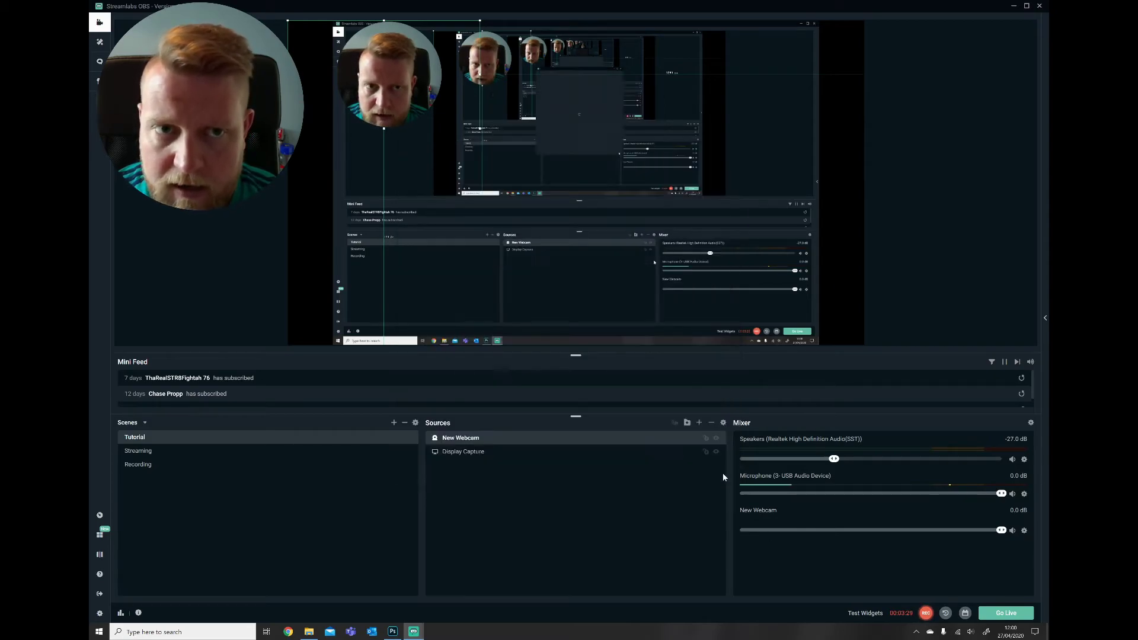
drag(372, 63, 362, 78)
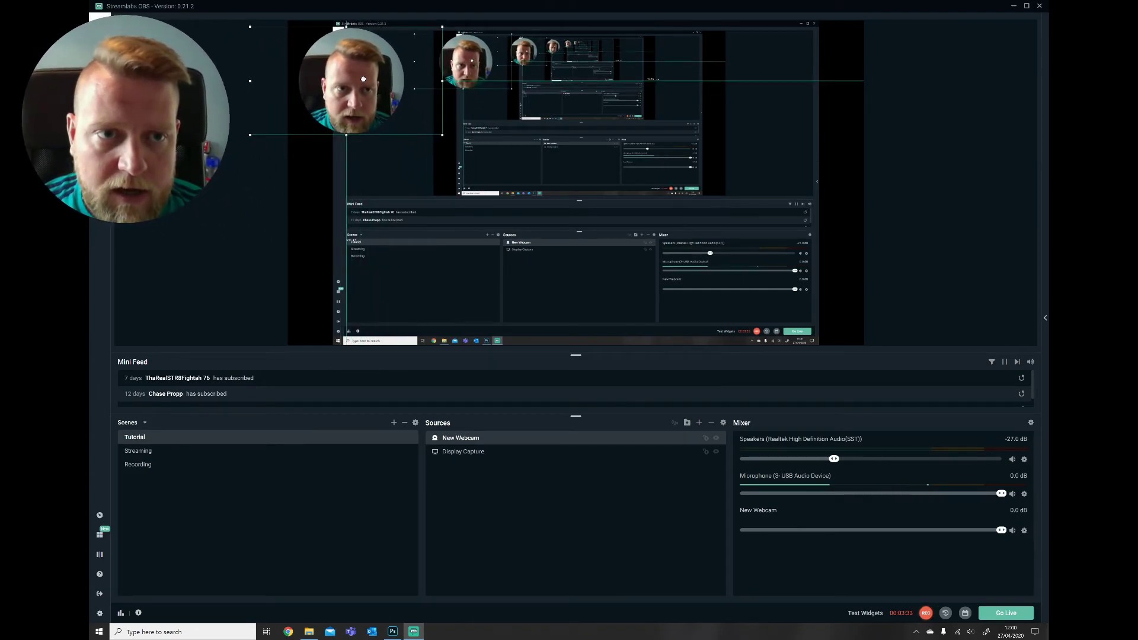
drag(363, 78, 368, 82)
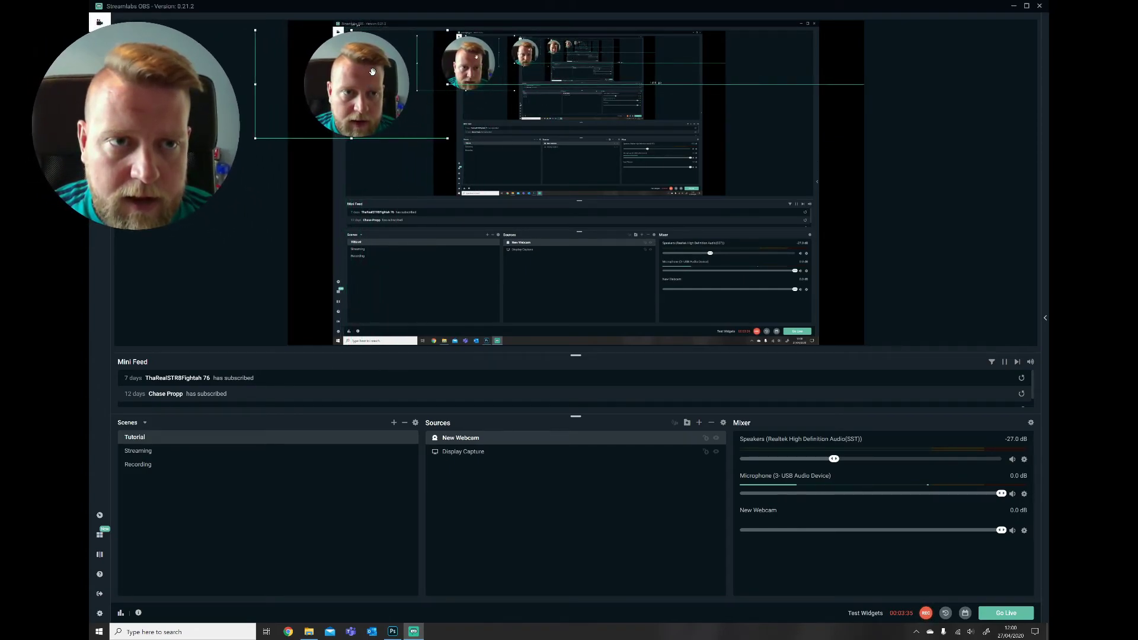